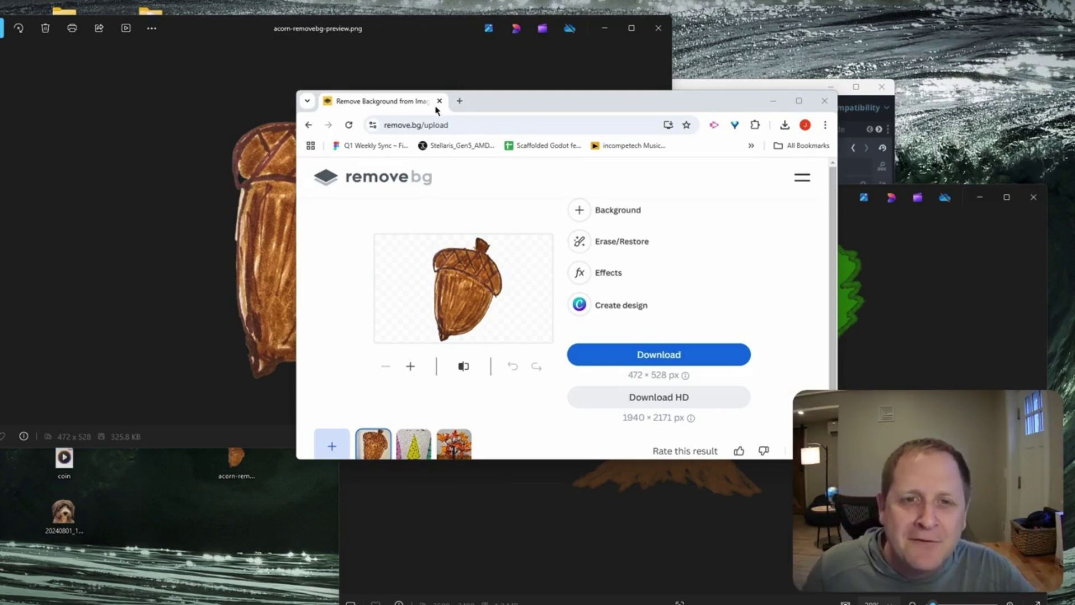
Minimize the remove.bg browser window and bring the freehandtree.png viewer forward, moved up-left.
drag(485, 106, 493, 105)
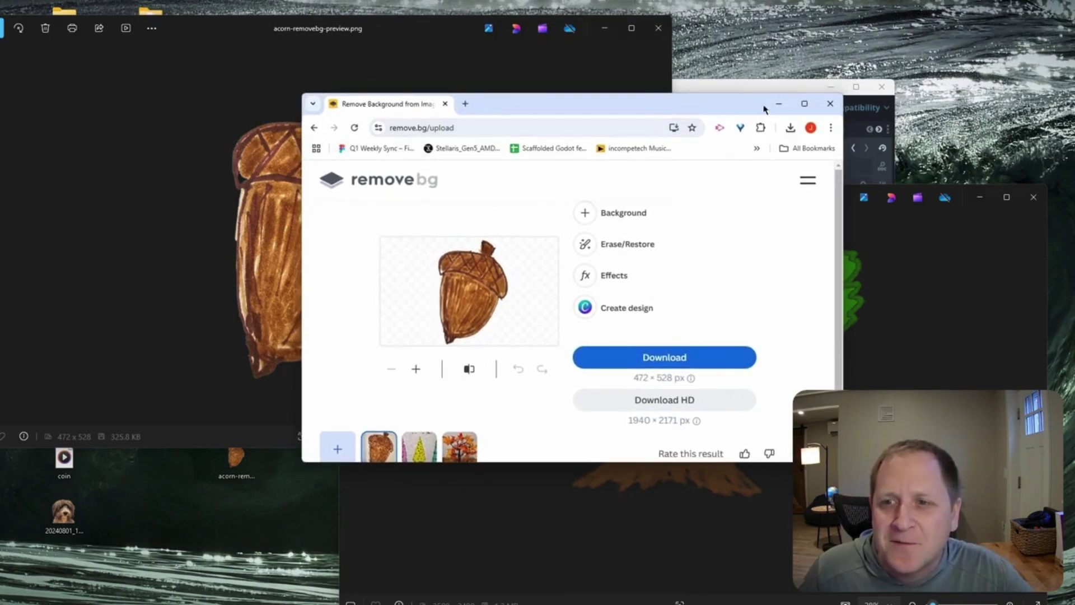
click(778, 104)
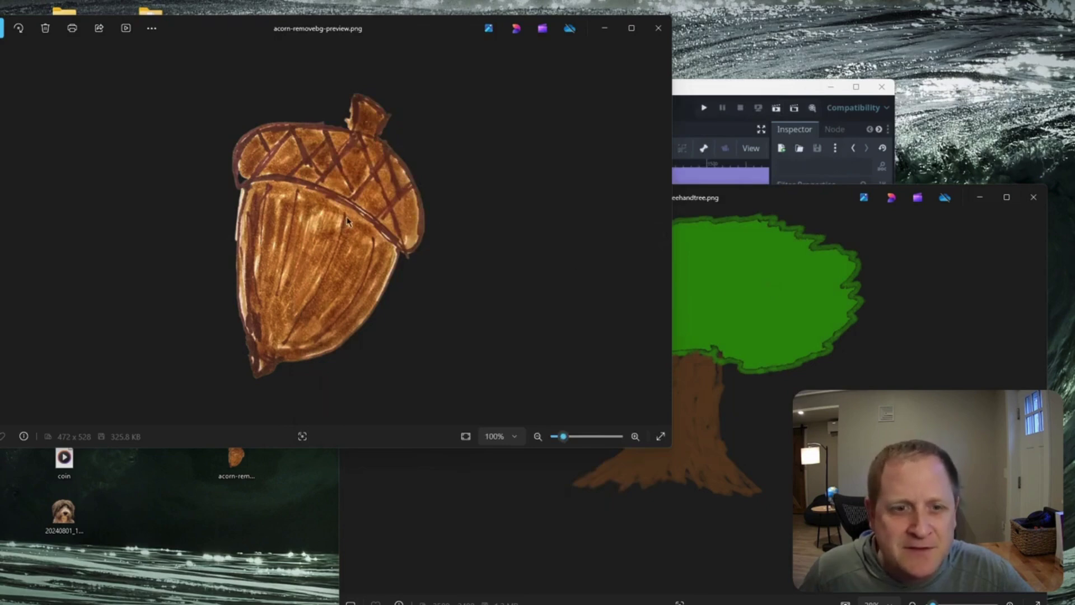
click(805, 197)
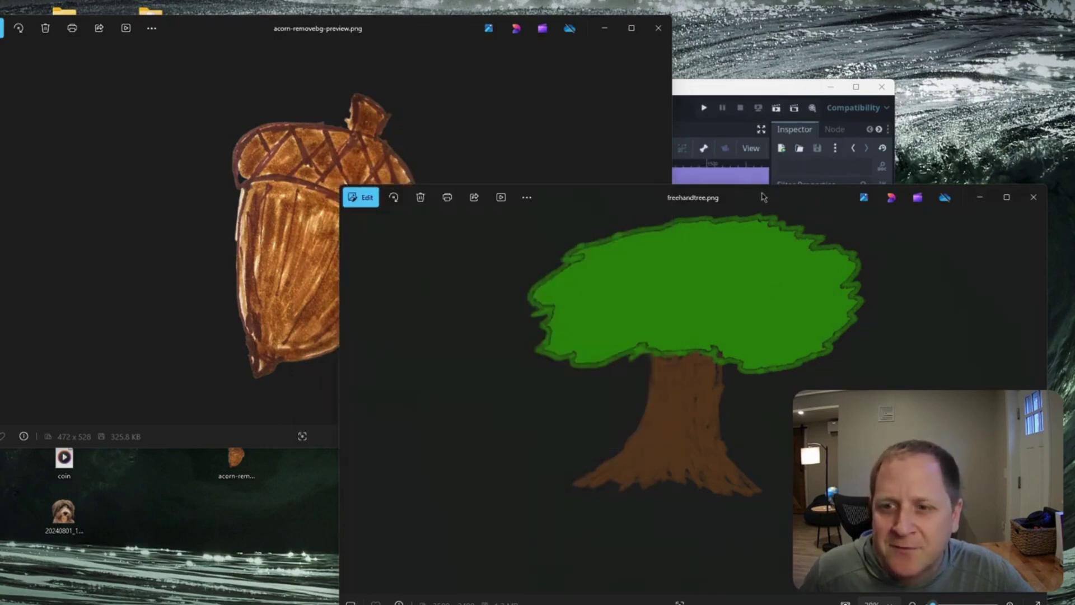
drag(765, 197, 739, 125)
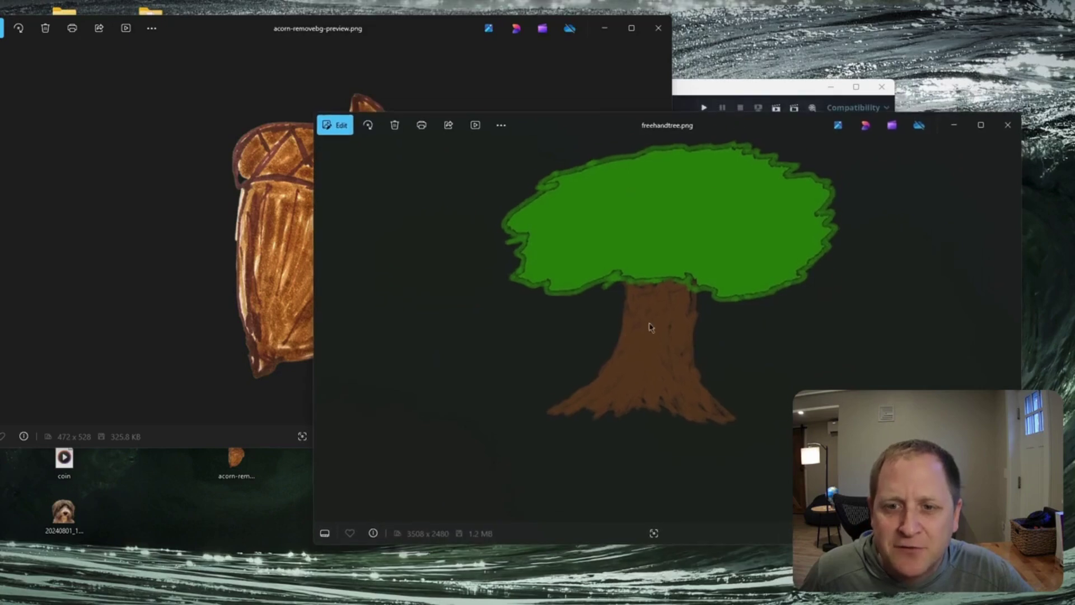
Switch to Krita showing freehandtree.png and reposition its window.
click(698, 592)
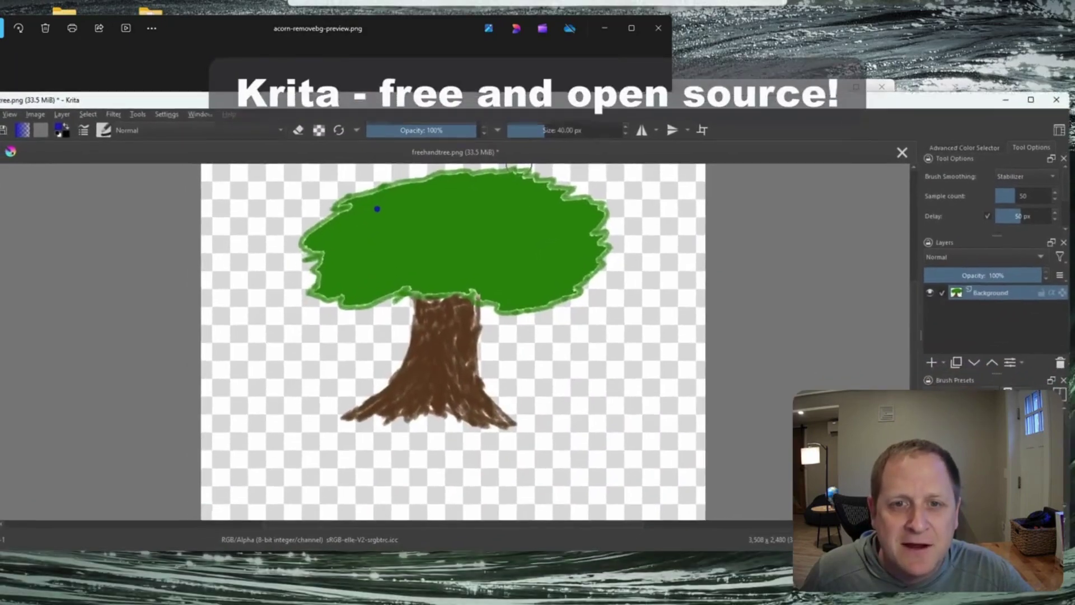
drag(541, 94, 562, 78)
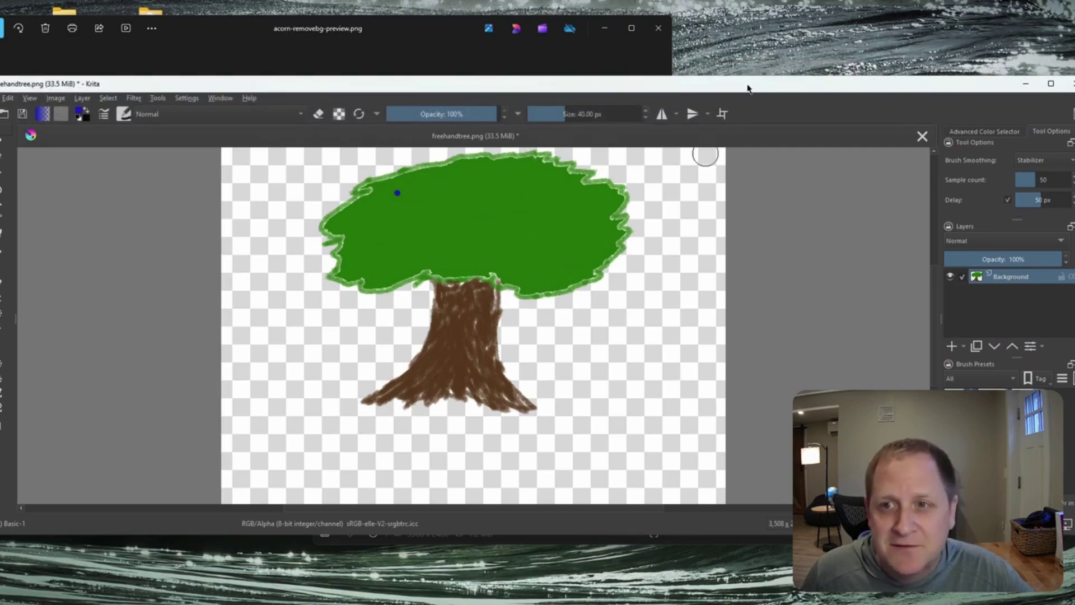
drag(749, 85, 727, 101)
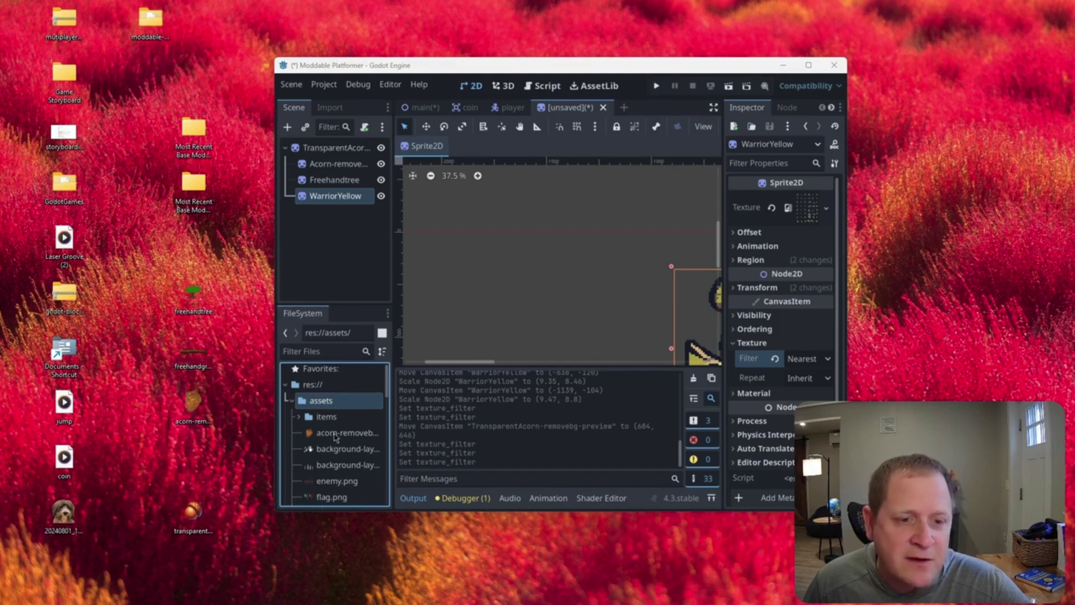
Switch to the main.tscn platformer level, with freehandtree.png listed in the assets folder.
mouse_move(336, 437)
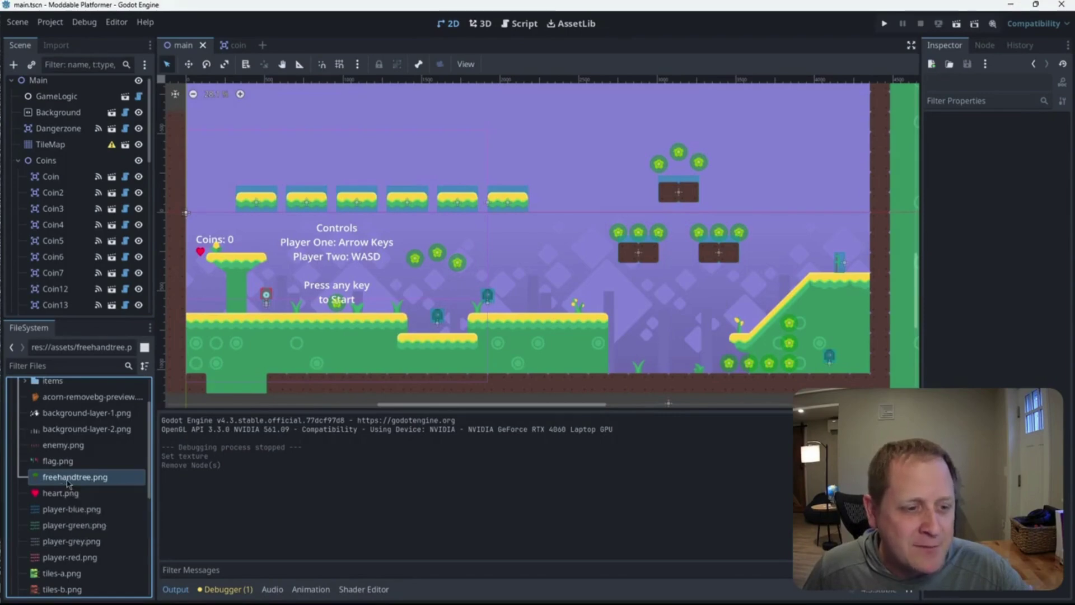
Drop freehandtree.png into the level as a Sprite2D, position it, and select the Freehandtree node.
drag(66, 480, 688, 293)
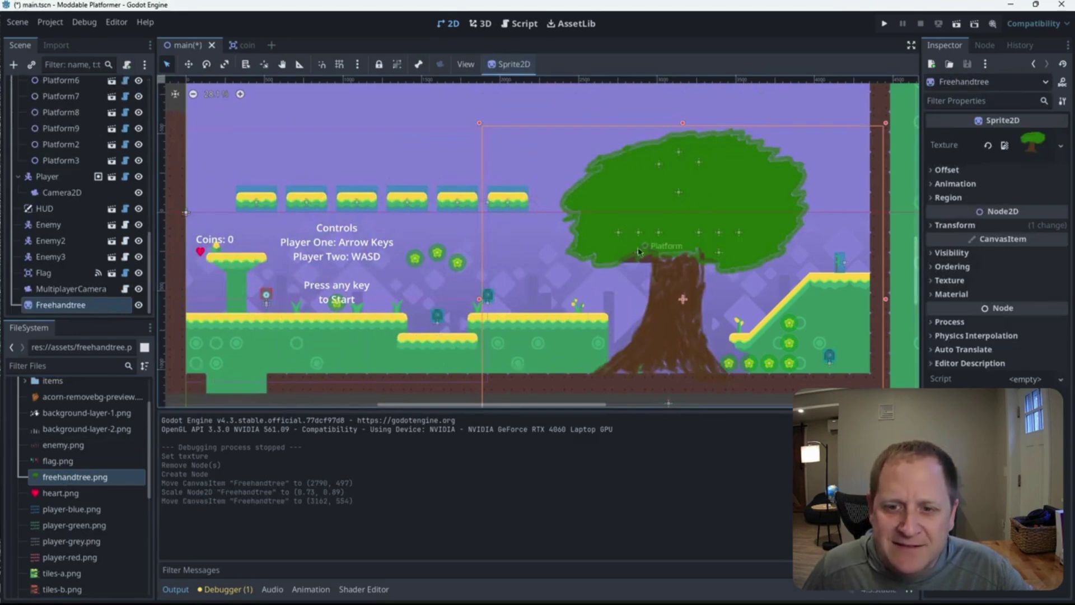
mouse_move(685, 221)
mouse_down()
mouse_move(722, 210)
mouse_move(664, 183)
mouse_move(678, 209)
mouse_up()
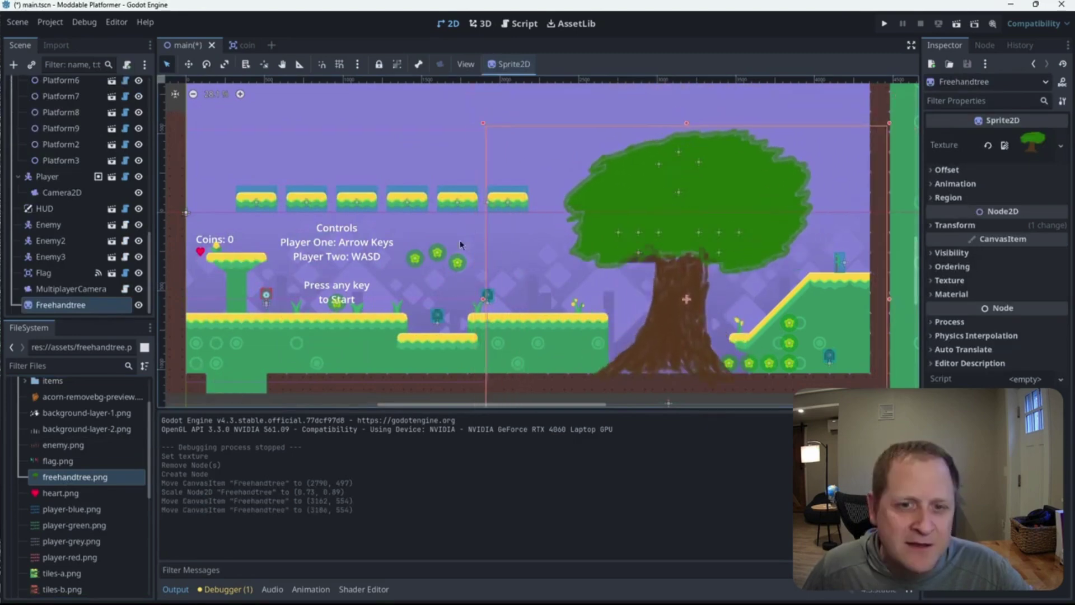
click(66, 307)
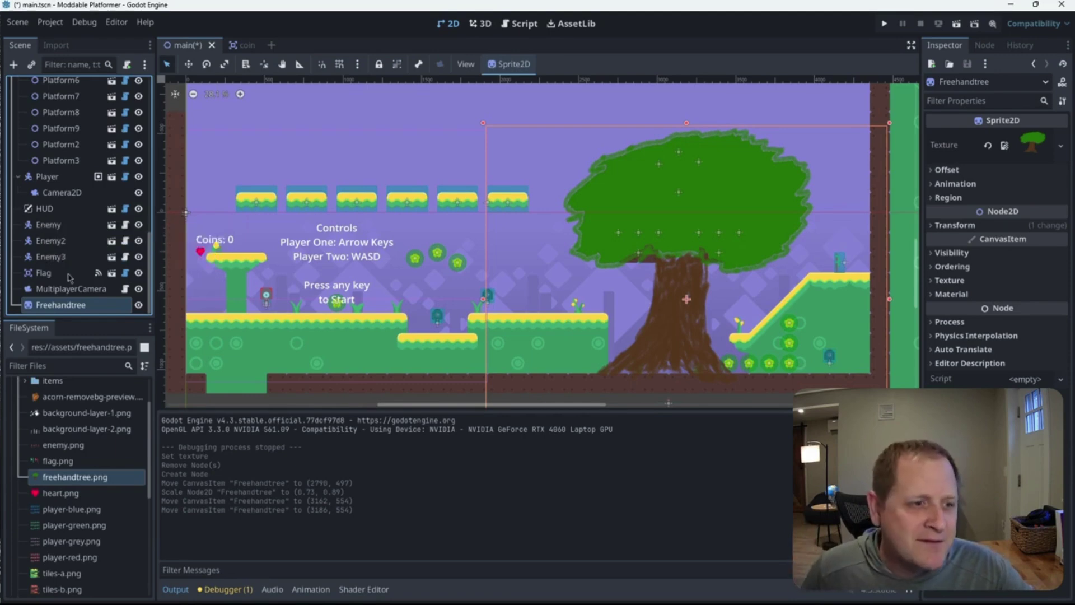
Make Freehandtree the first child under Main and nudge it to about (3122, 587).
drag(60, 308, 60, 93)
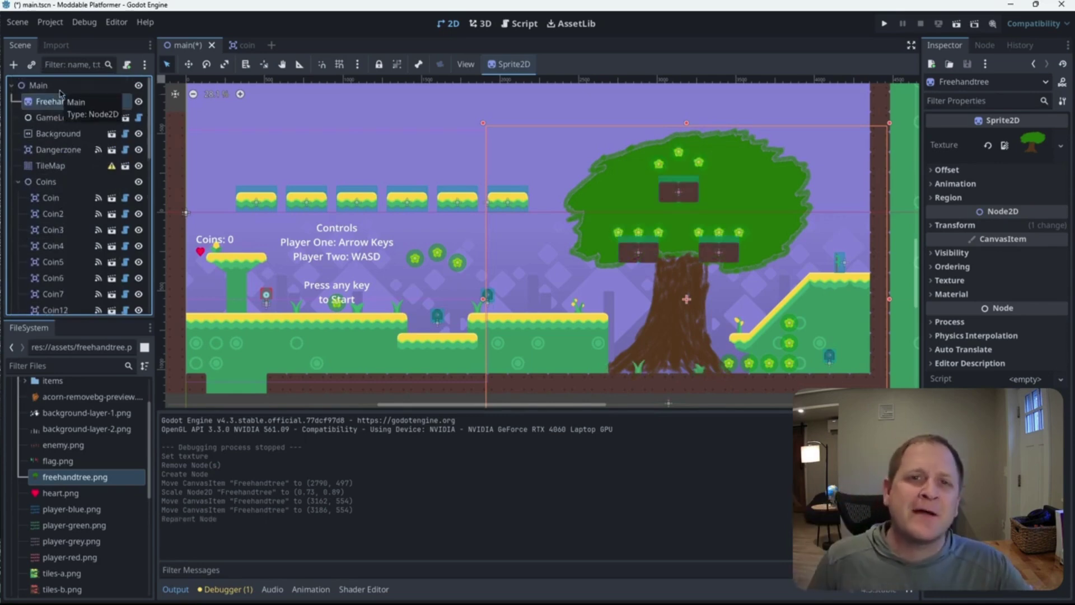
drag(683, 176, 673, 182)
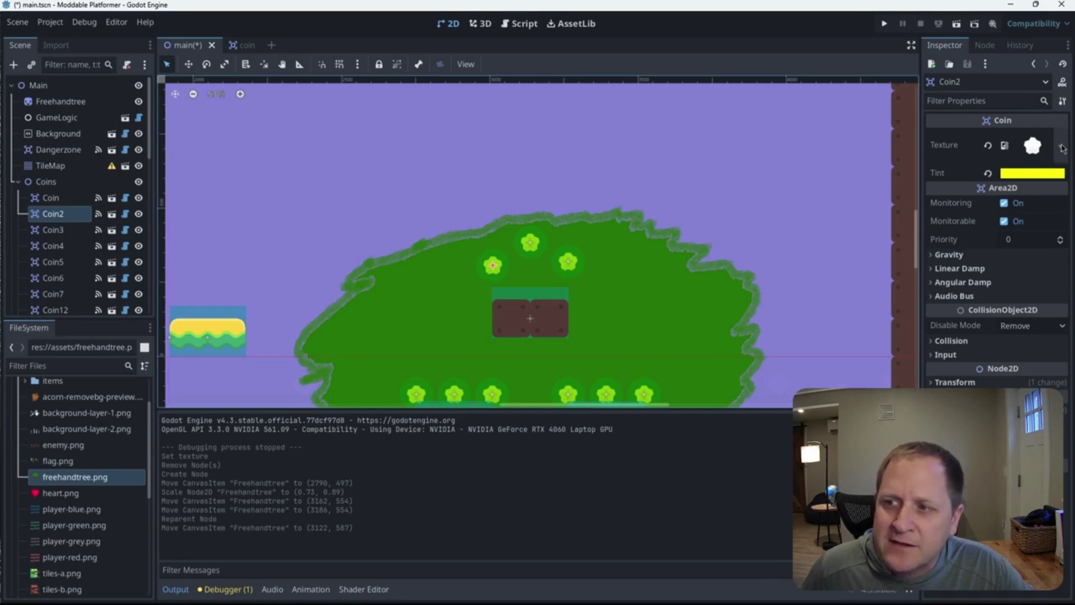
Quick Load assets/acorn-removebg-preview.png as Coin2's texture.
click(1063, 147)
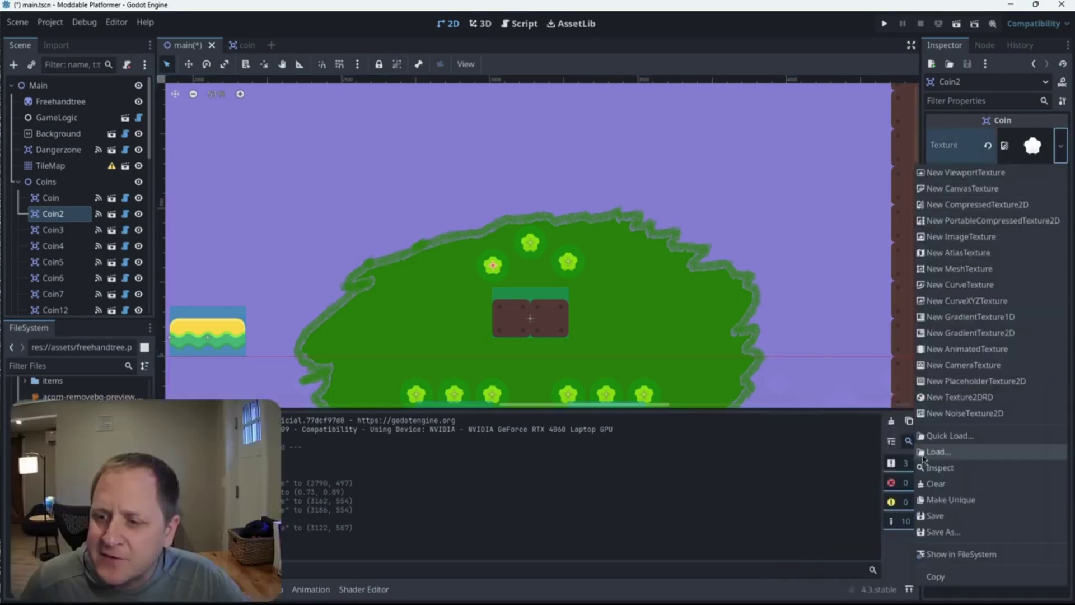
click(929, 436)
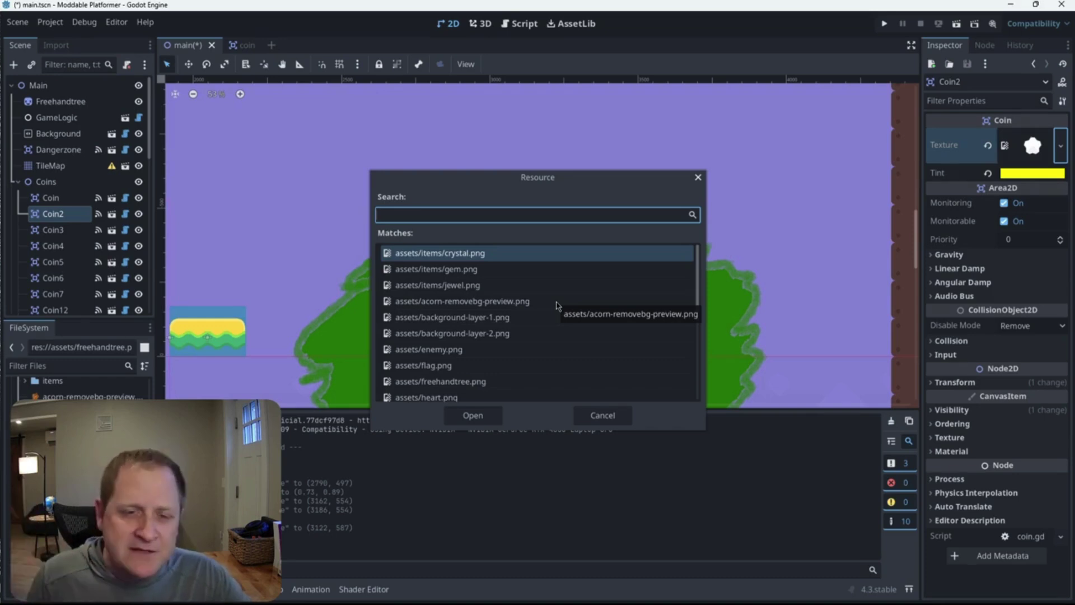
click(457, 307)
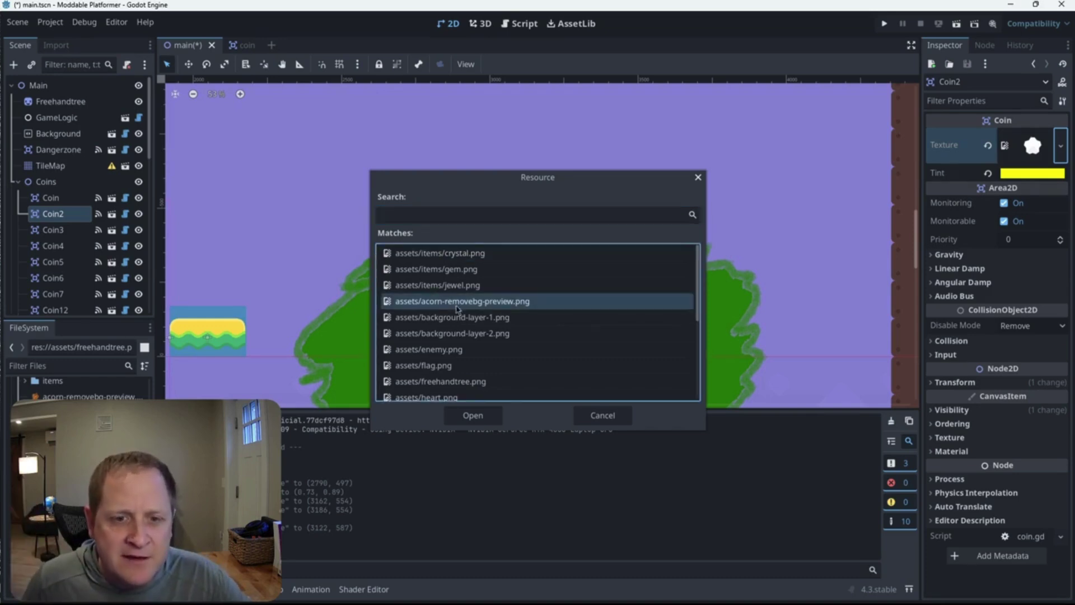
click(472, 415)
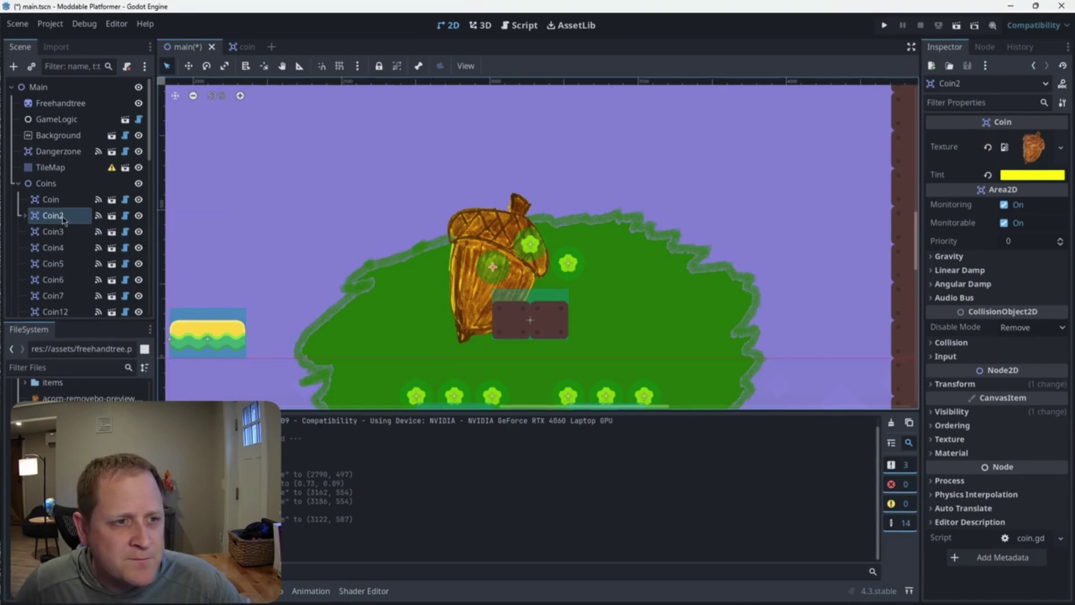
Turn on Editable Children for Coin2 and expand it.
right_click(64, 220)
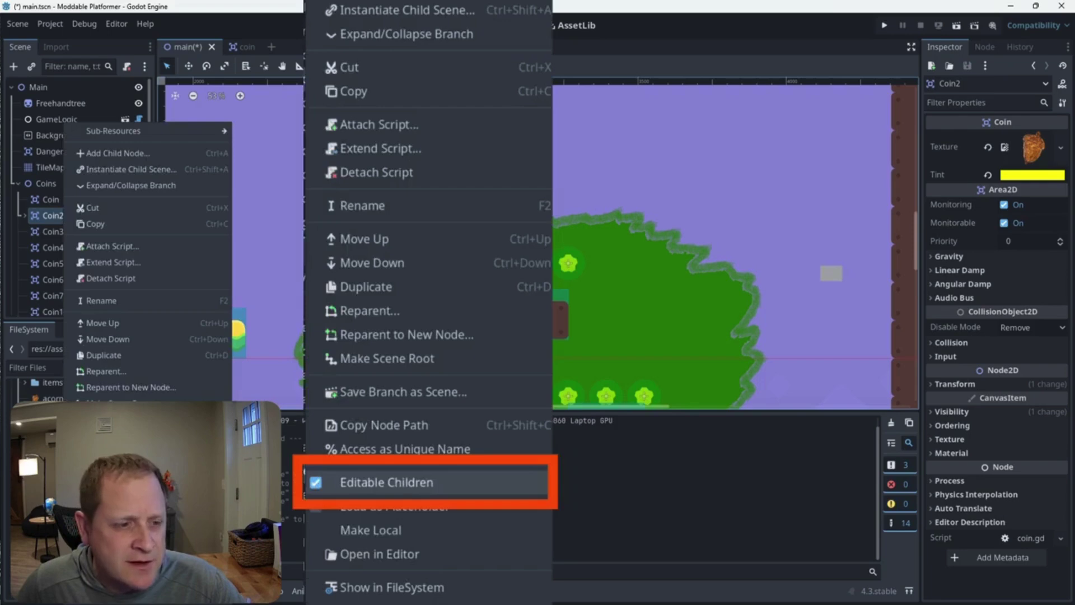
click(106, 484)
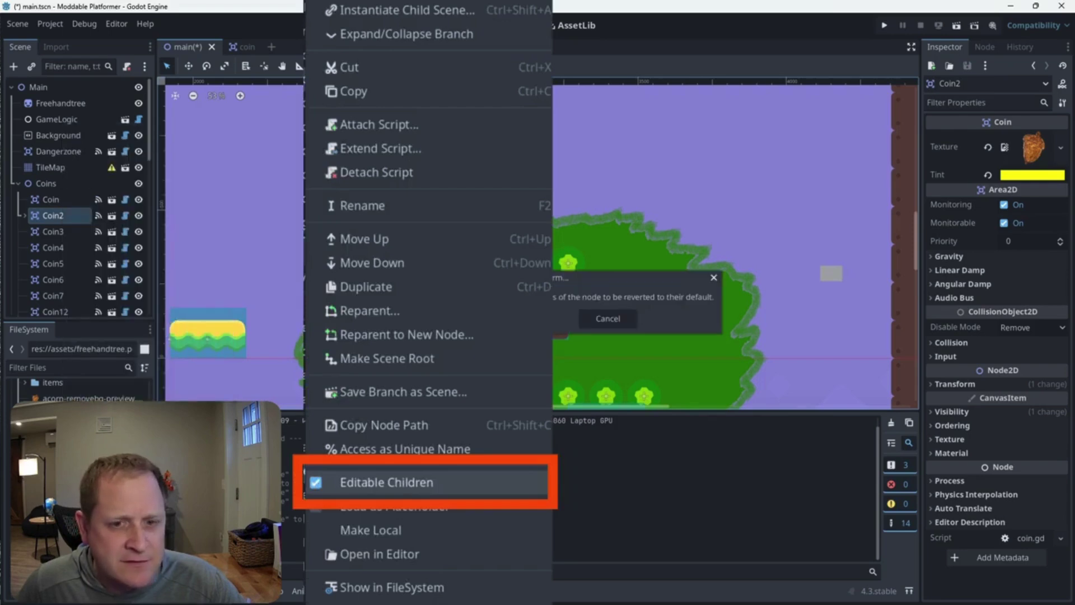
click(24, 217)
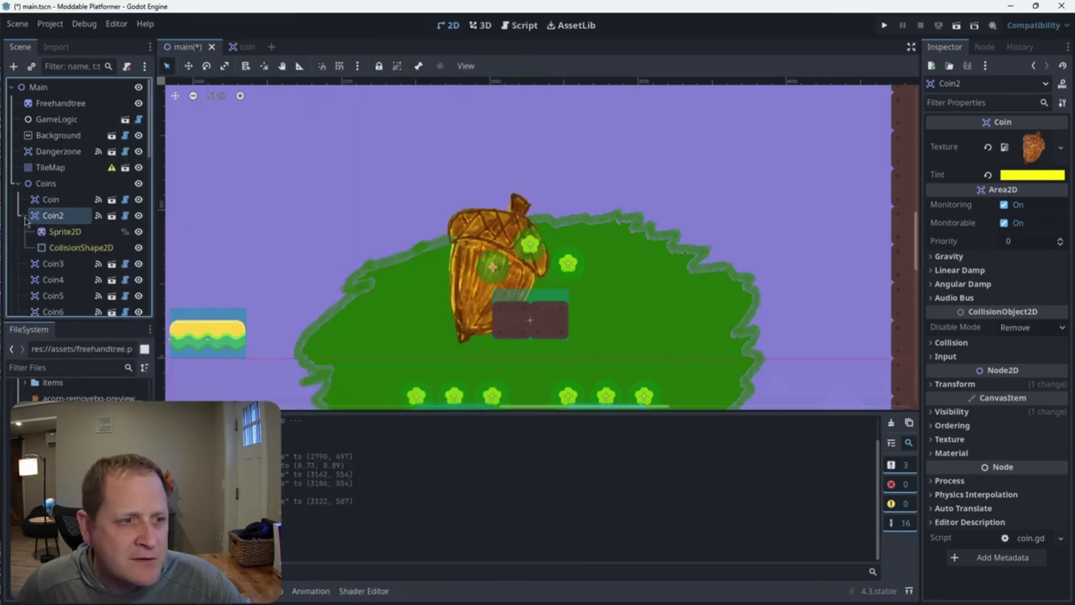
Inspect Coin2's Sprite2D and CollisionShape2D children, settling on the Sprite2D's Texture options.
click(72, 234)
click(81, 248)
click(76, 233)
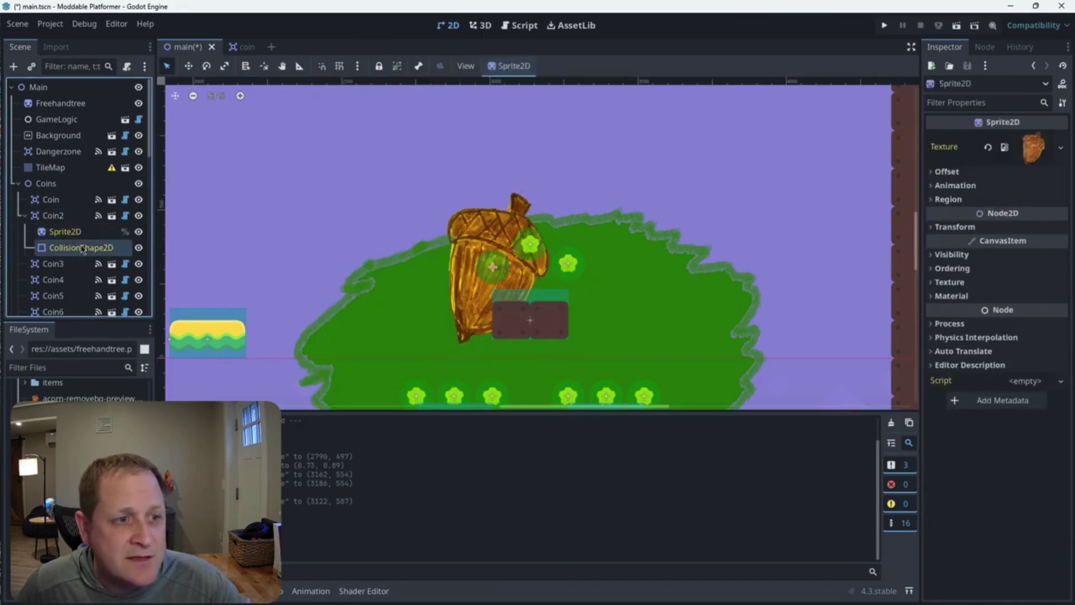
click(82, 249)
click(80, 237)
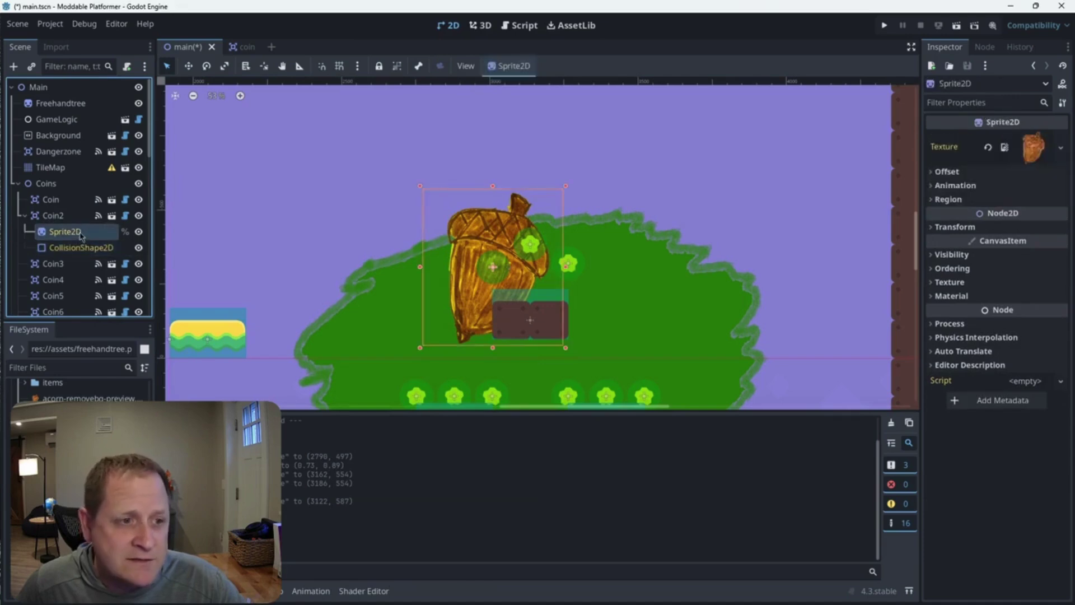
click(82, 249)
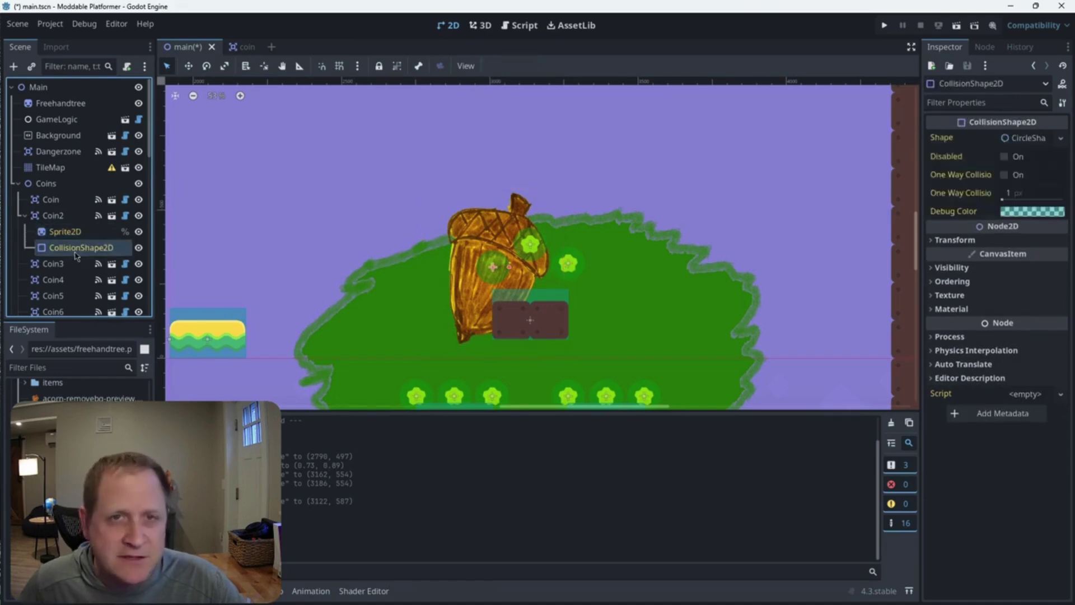
click(76, 235)
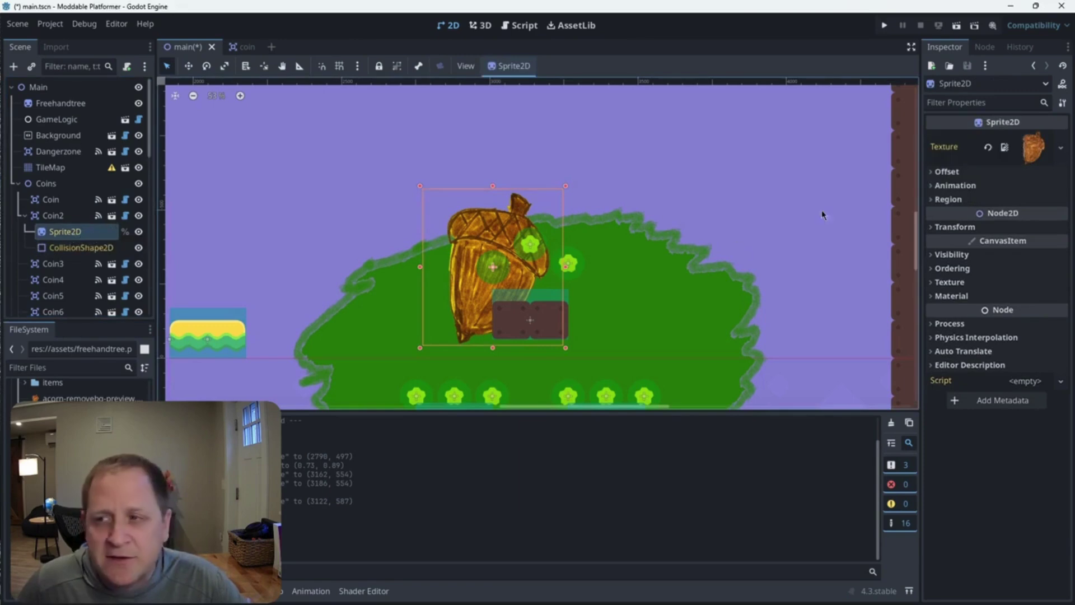
click(1058, 148)
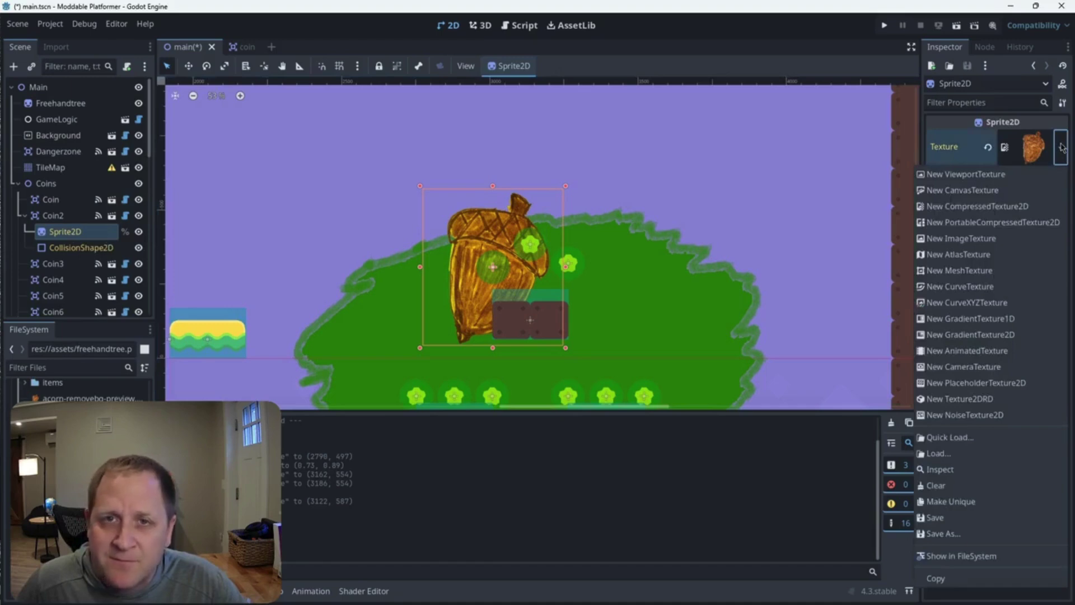
Make the acorn texture unique, then scale it down to coin size beside the platform.
click(986, 503)
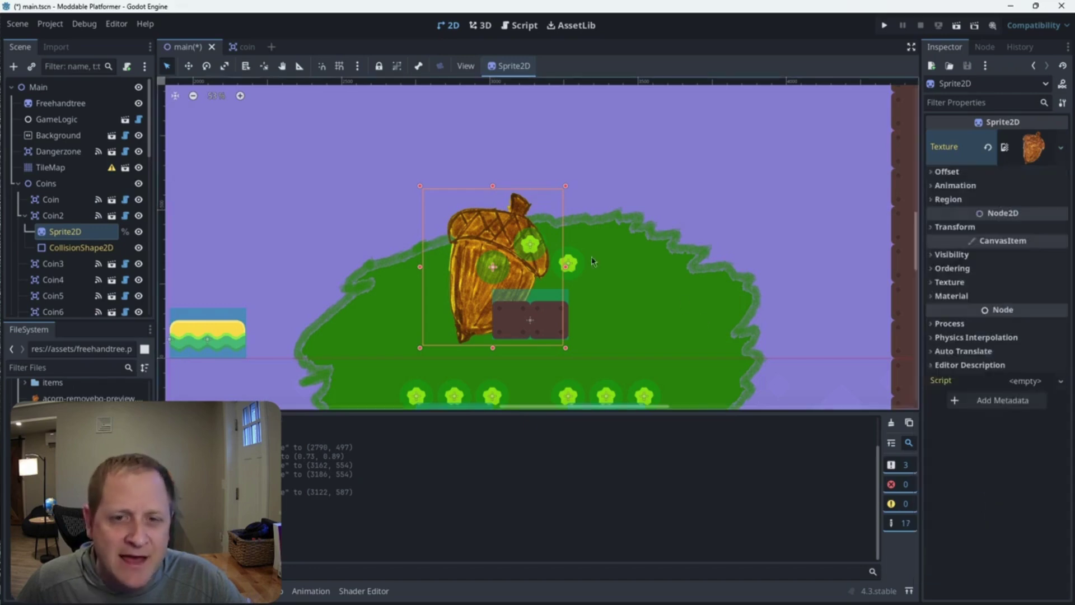
drag(565, 187, 481, 290)
drag(451, 324, 515, 290)
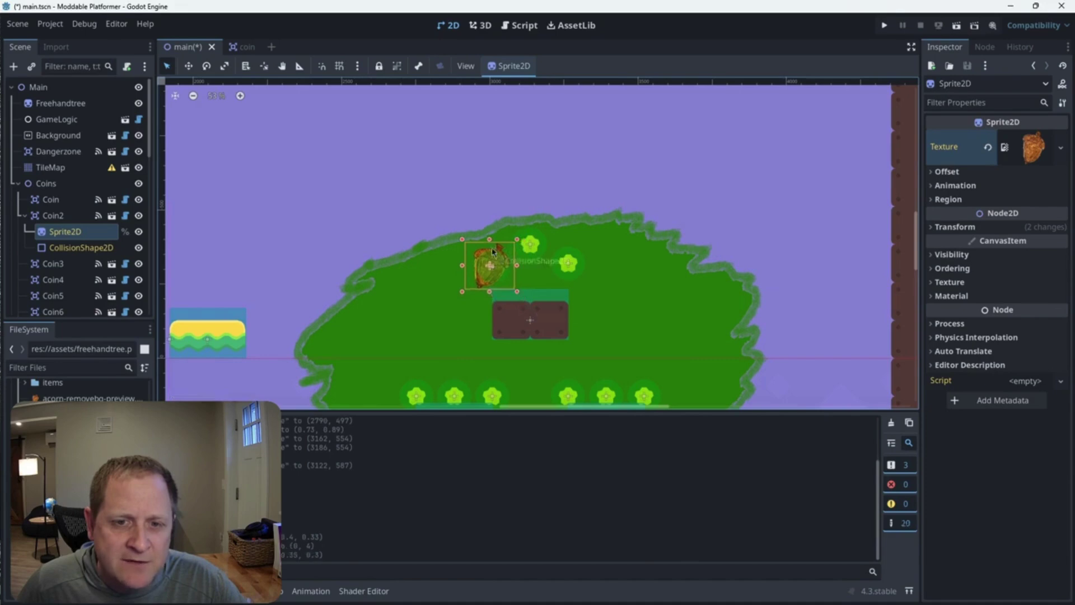
drag(462, 239, 467, 243)
Enlarge the coin's CollisionShape2D circle to cover the acorn.
click(520, 247)
scroll(520, 247, down, 3)
scroll(532, 365, up, 3)
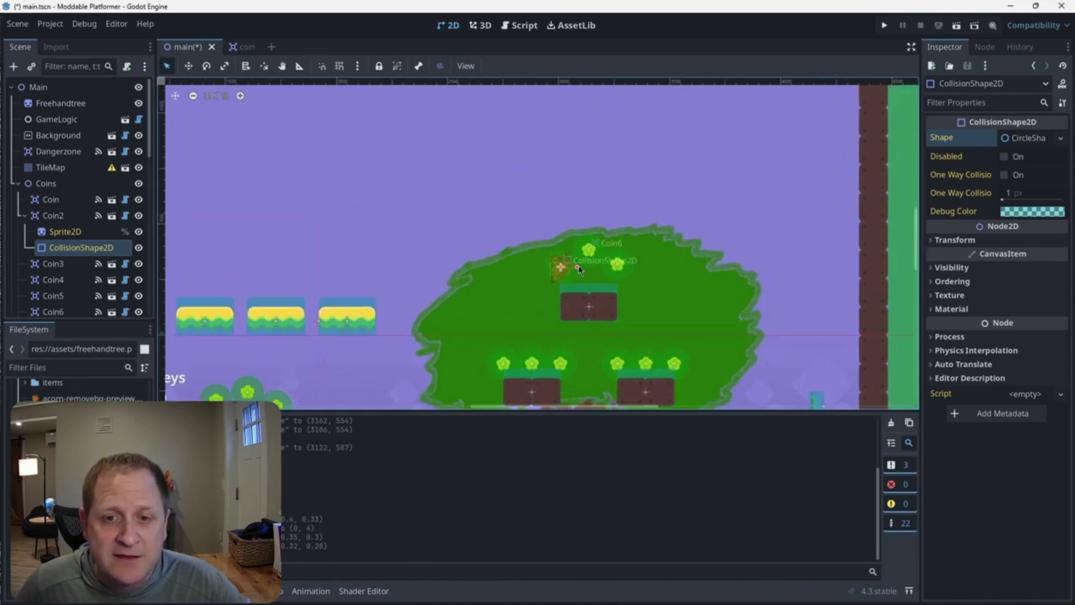
mouse_move(578, 267)
mouse_down()
mouse_move(706, 279)
mouse_move(576, 267)
mouse_up()
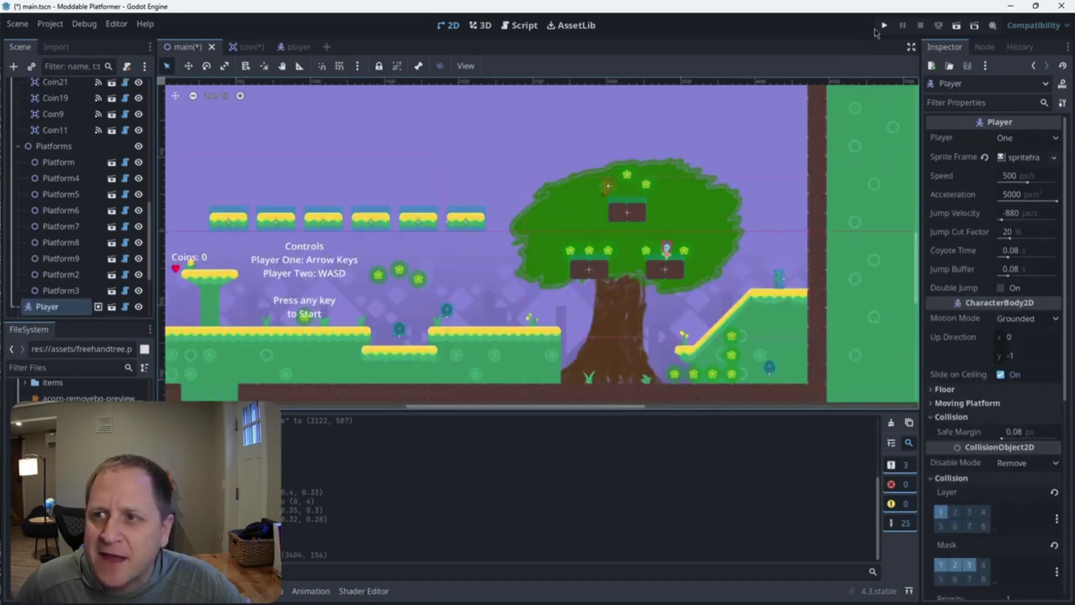
Run the project, moving left and jumping to collect coins.
click(884, 26)
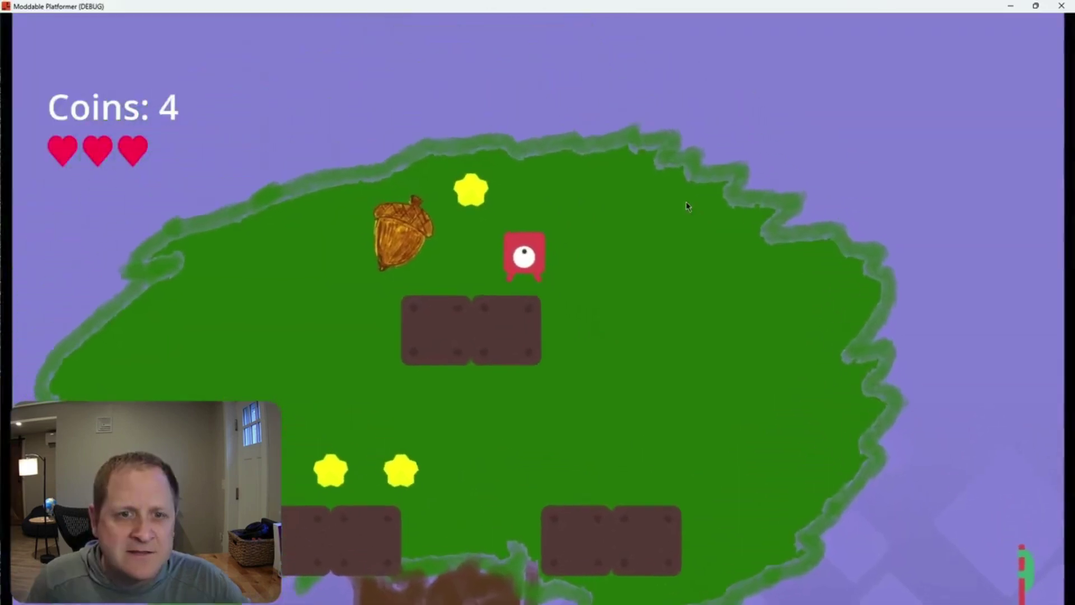
key(Left)
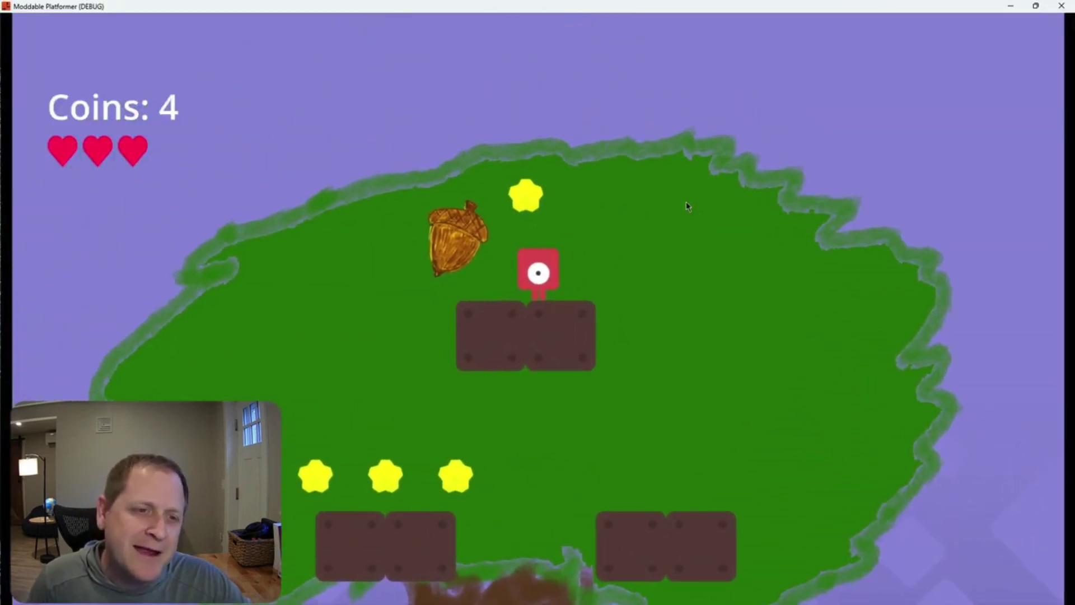
key(space)
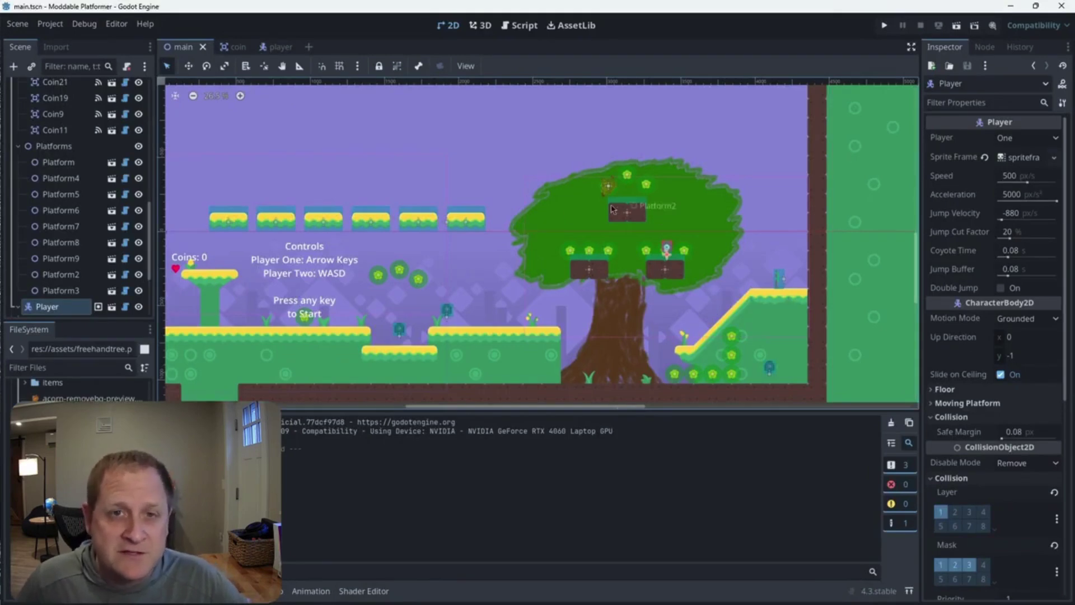
Open the coin scene and inspect its Coin, Sprite2D and CollisionShape2D nodes.
click(240, 49)
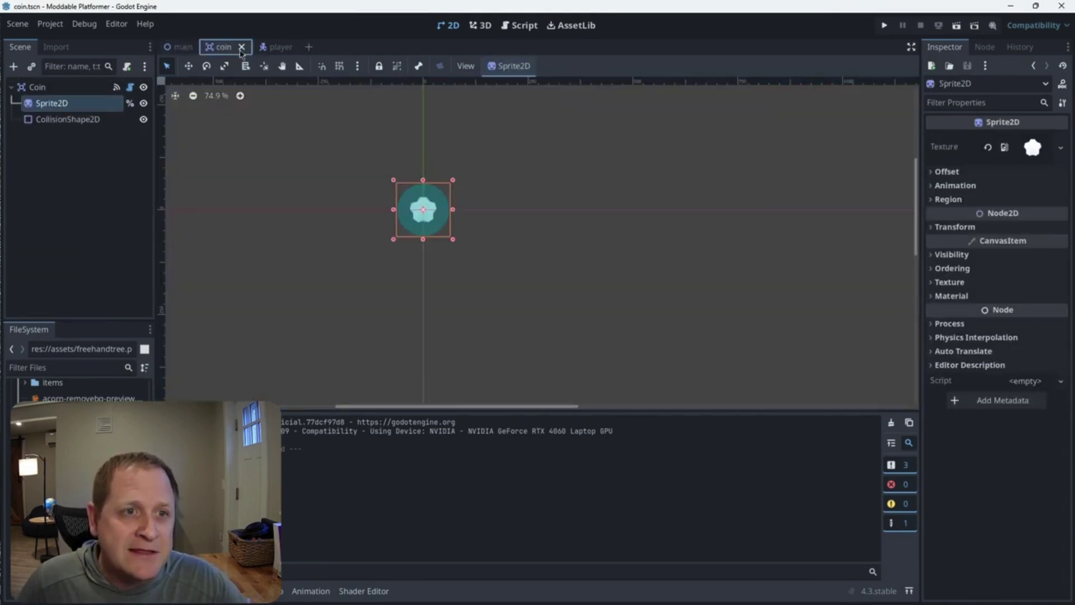
click(56, 89)
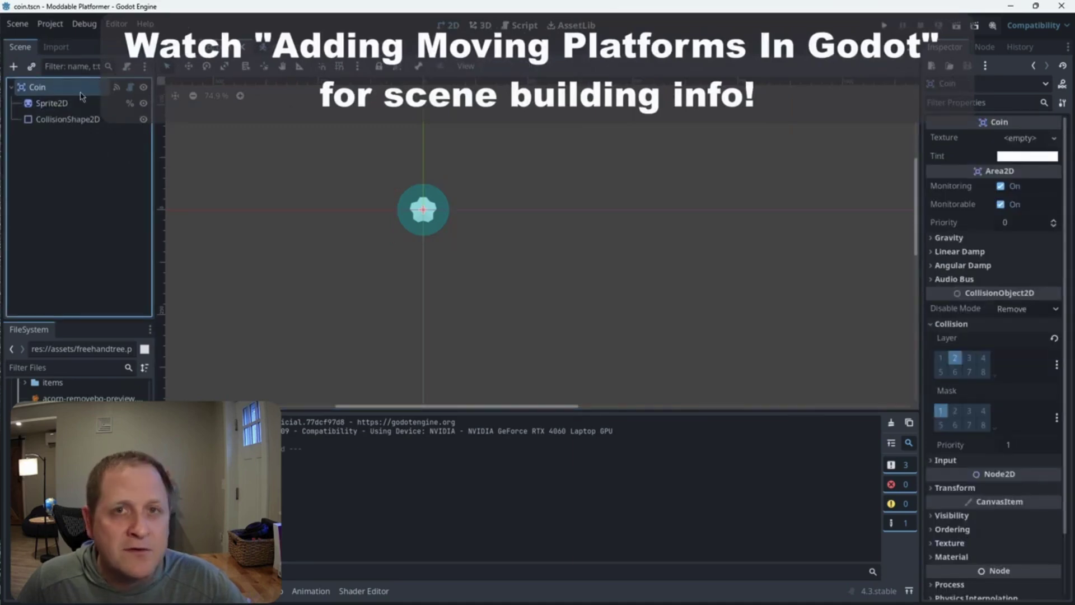
click(59, 104)
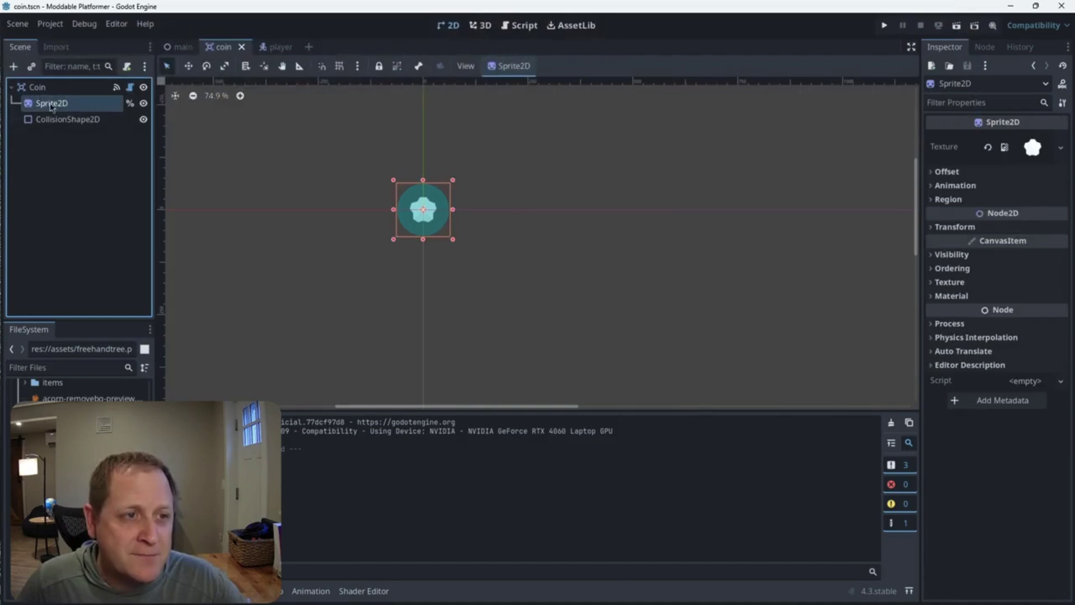
click(64, 120)
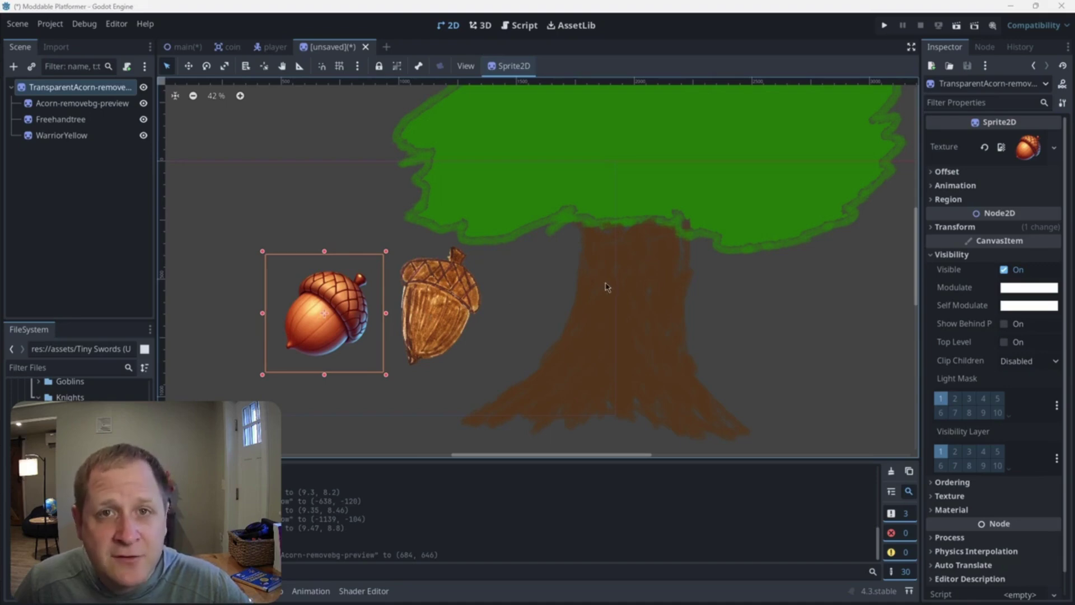
Compare the Nearest texture filter on the Freehandtree, Acorn-removebg-preview and TransparentAcorn sprites.
click(661, 270)
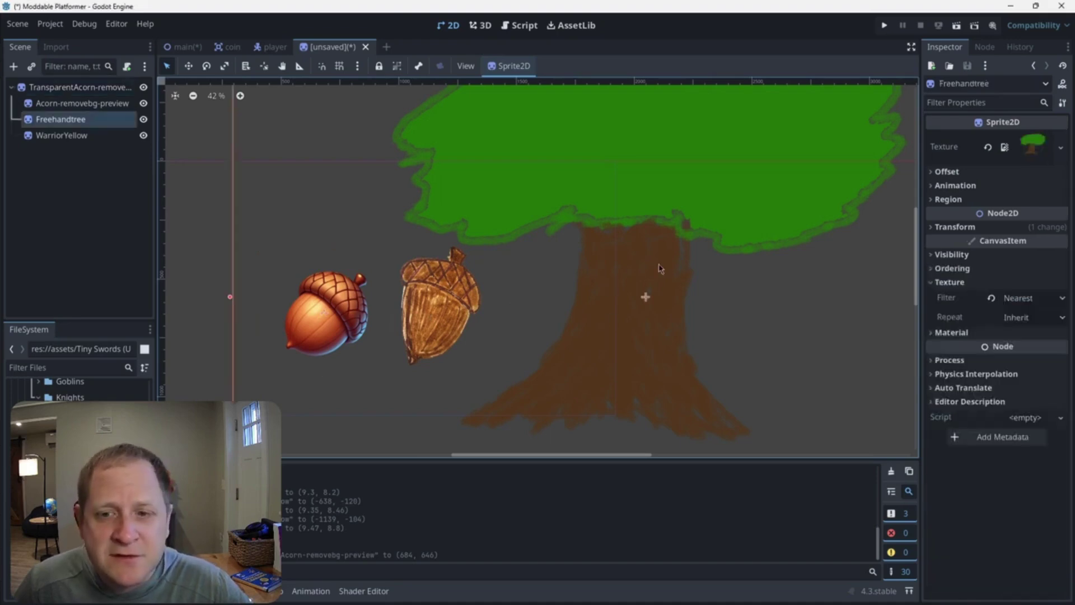
click(435, 321)
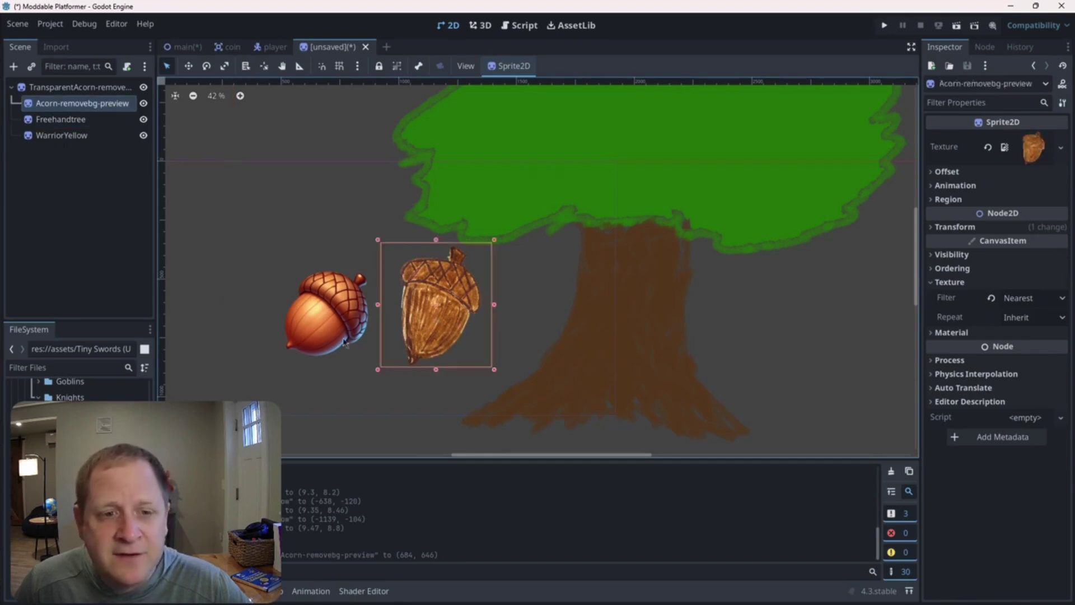
click(325, 330)
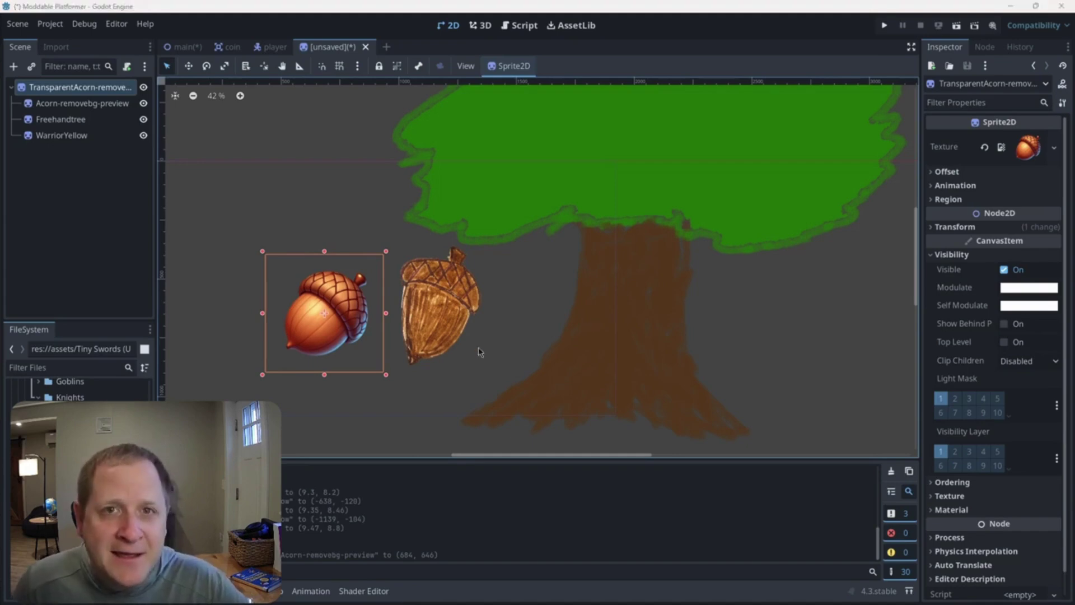
click(477, 314)
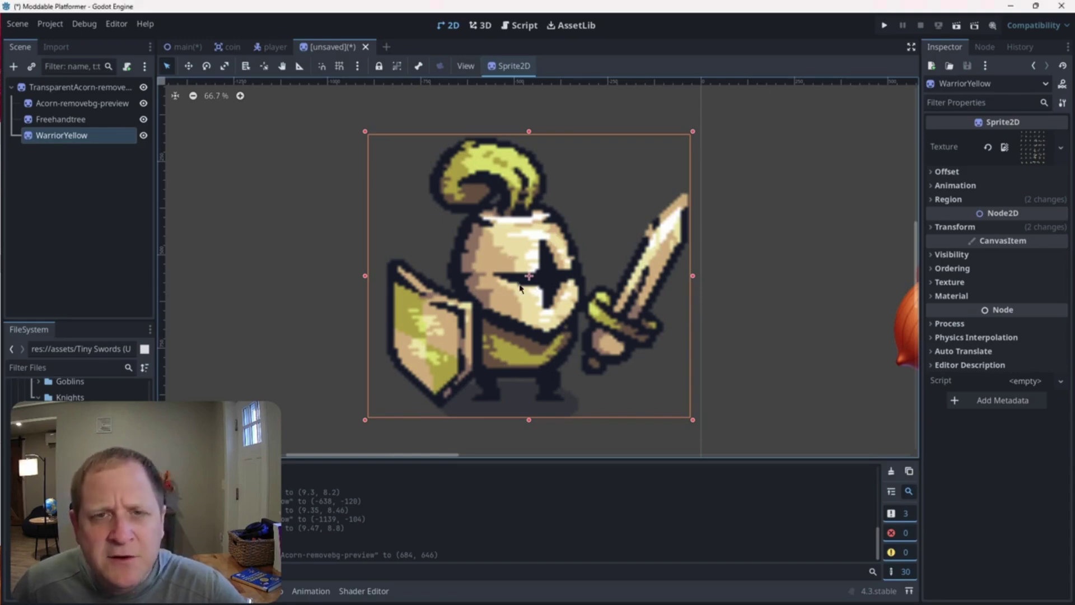
Select the WarriorYellow sprite and set its CanvasItem Texture Filter to Nearest.
scroll(520, 288, up, 1)
click(314, 285)
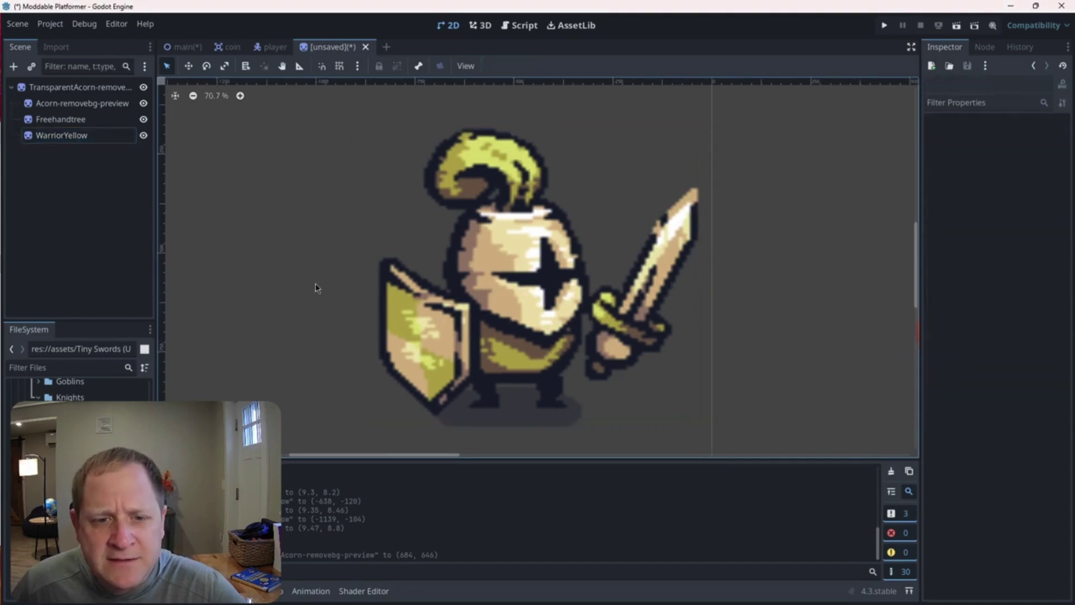
click(514, 293)
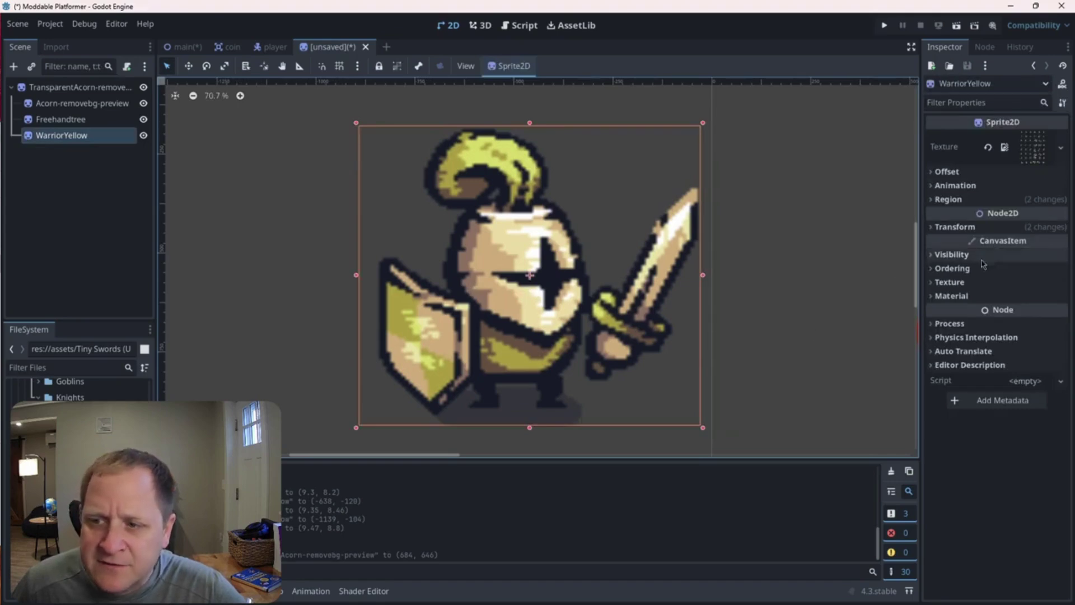
click(963, 284)
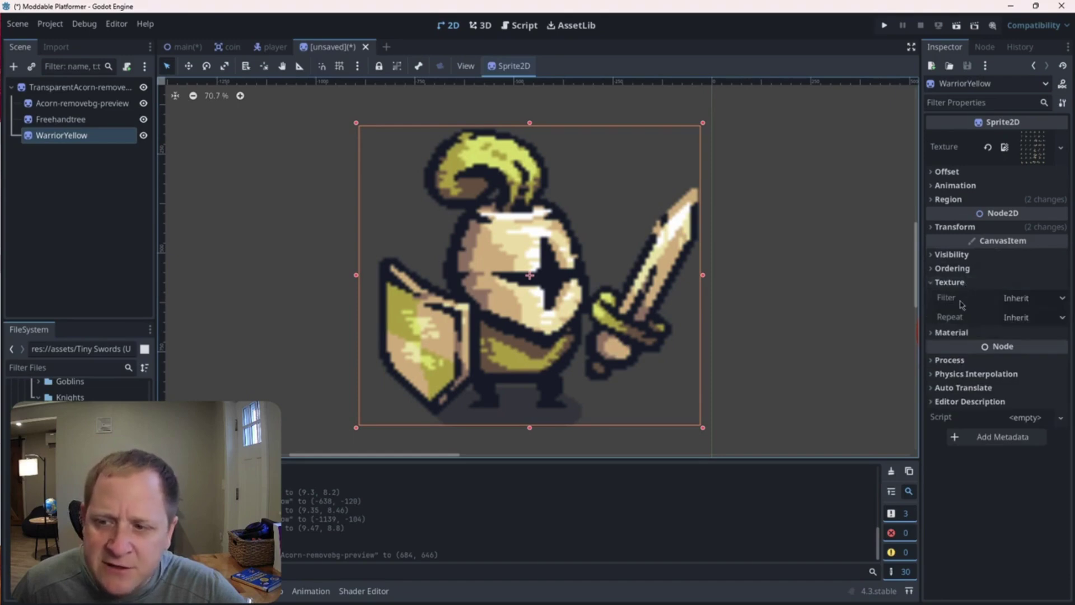
click(1009, 300)
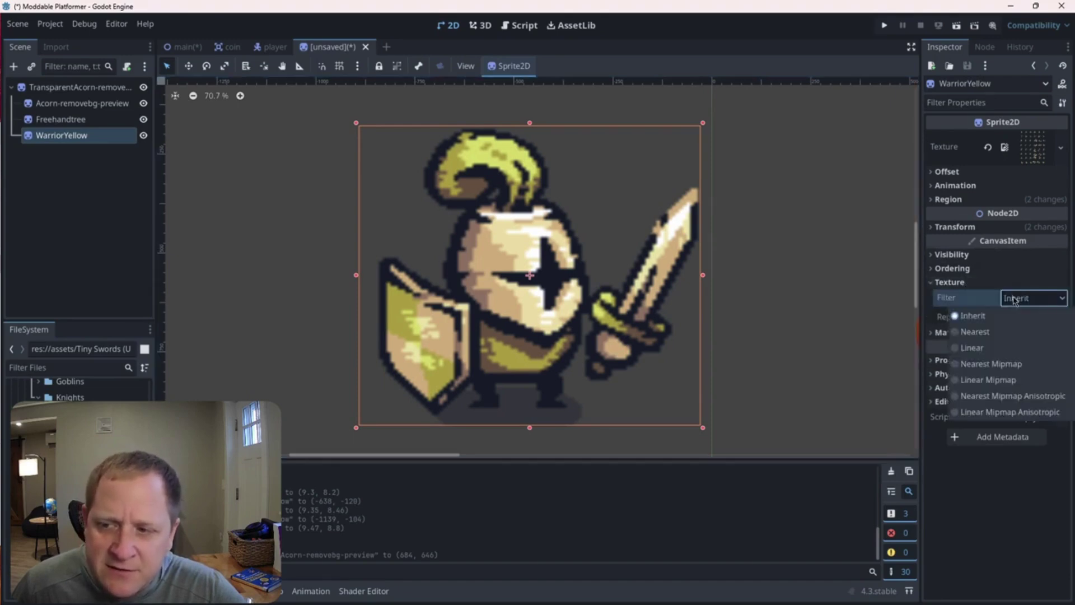
click(986, 333)
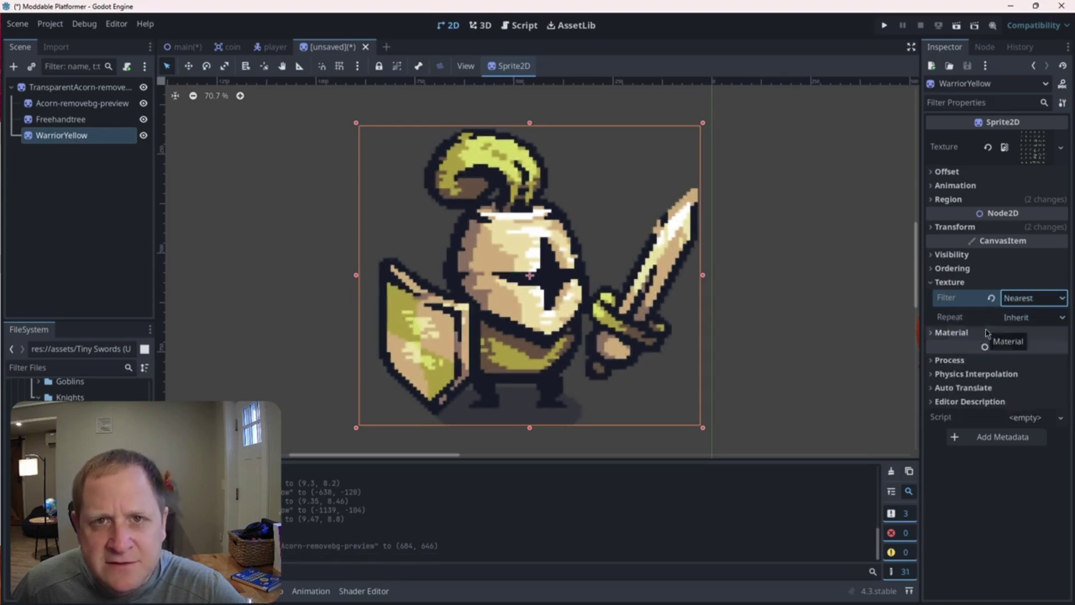
Switch the knight's Filter to Inherit to show the blur, then back to Nearest.
click(1018, 301)
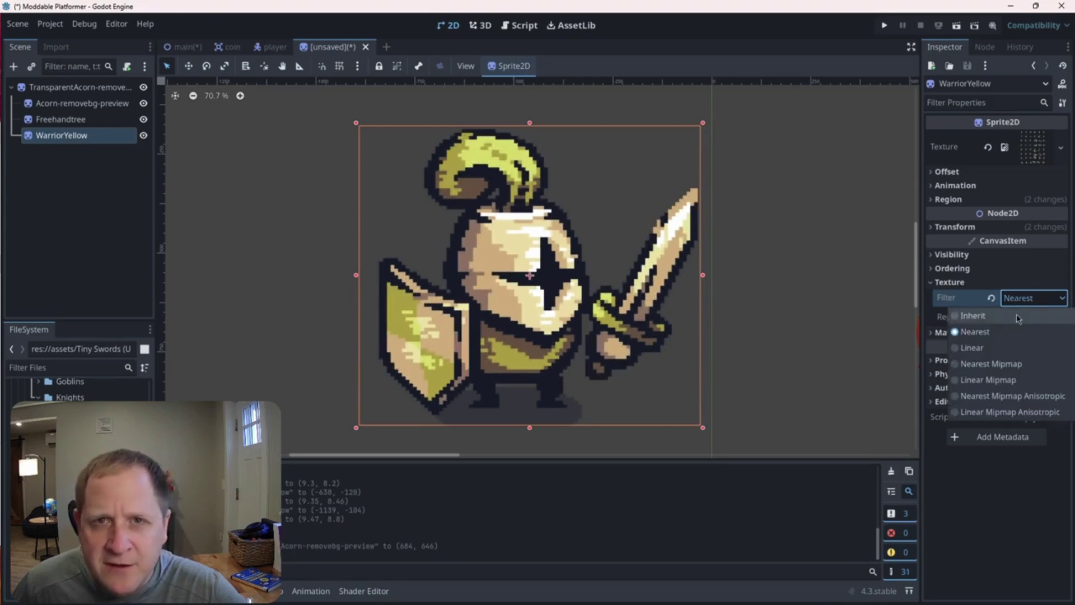
click(1019, 317)
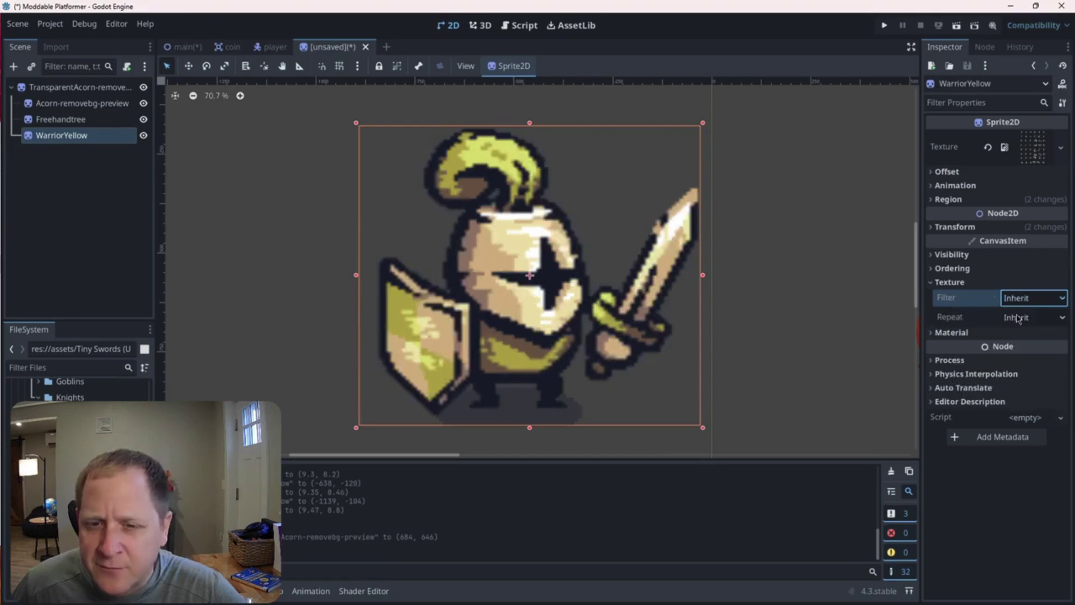
click(1029, 299)
click(1006, 332)
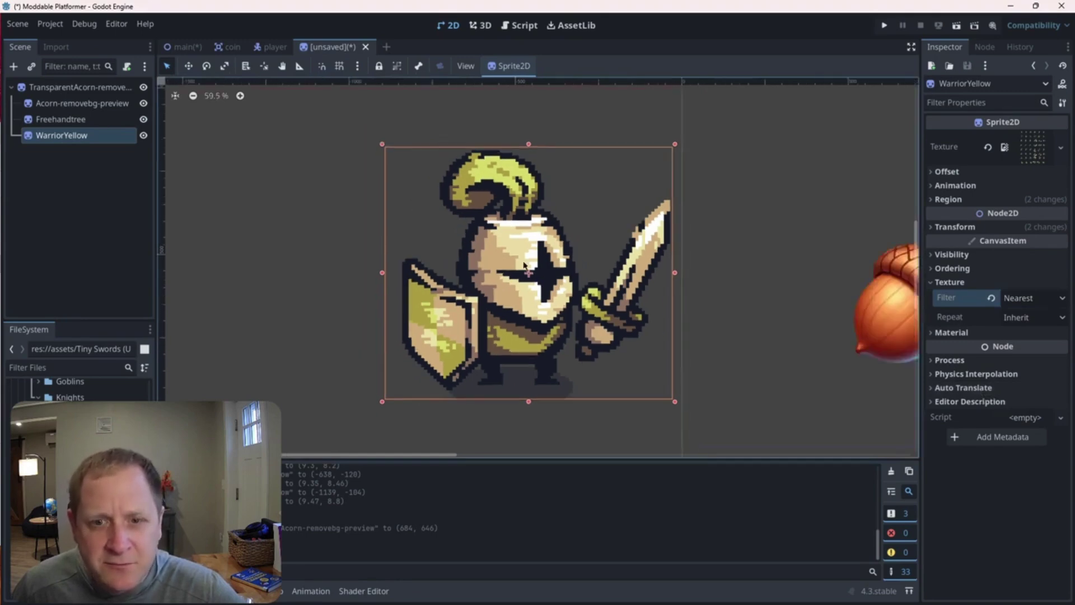
scroll(525, 265, down, 2)
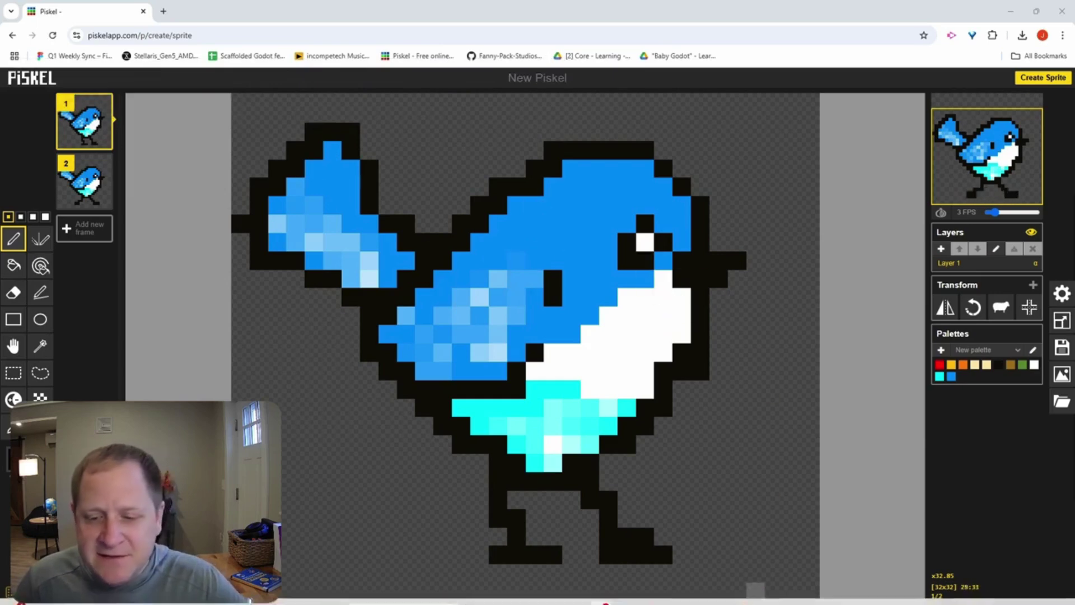
View Flipped_bird_facing_right.png in Photos, then minimize it to show the Piskel bird sprite.
click(724, 593)
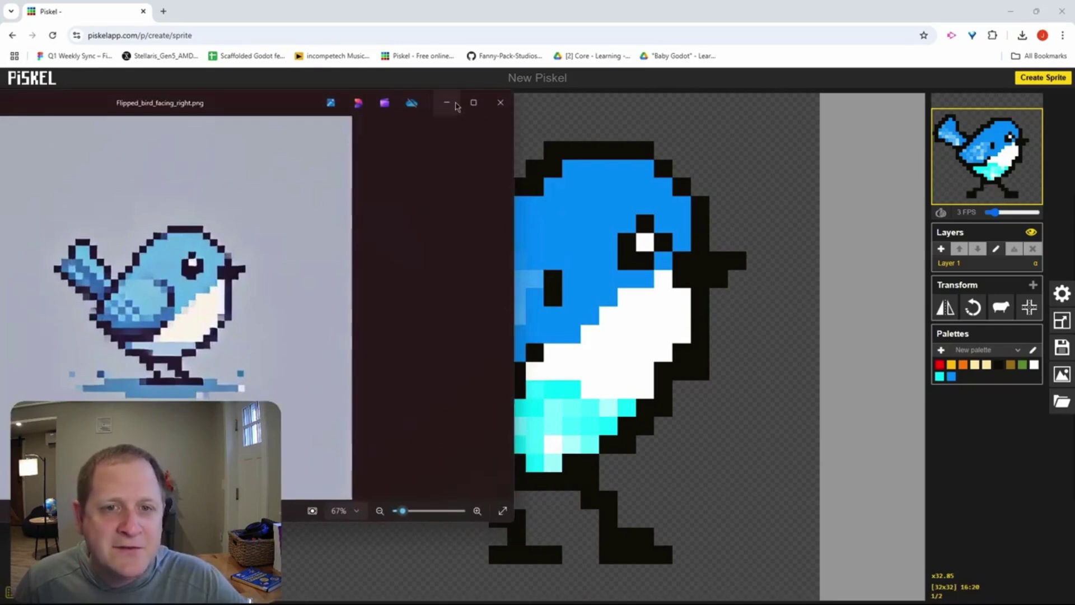
click(456, 105)
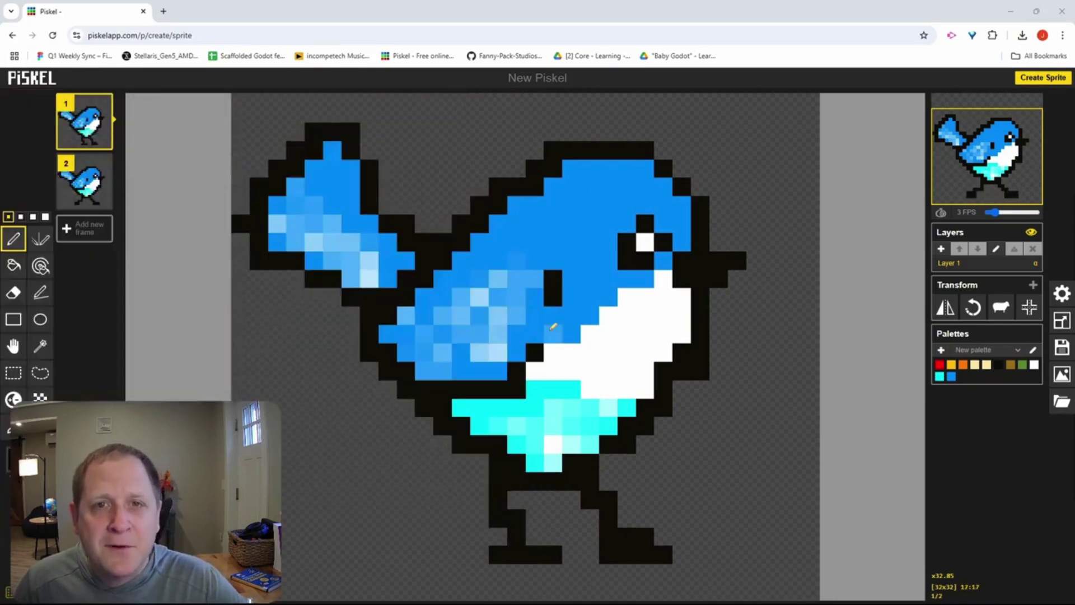